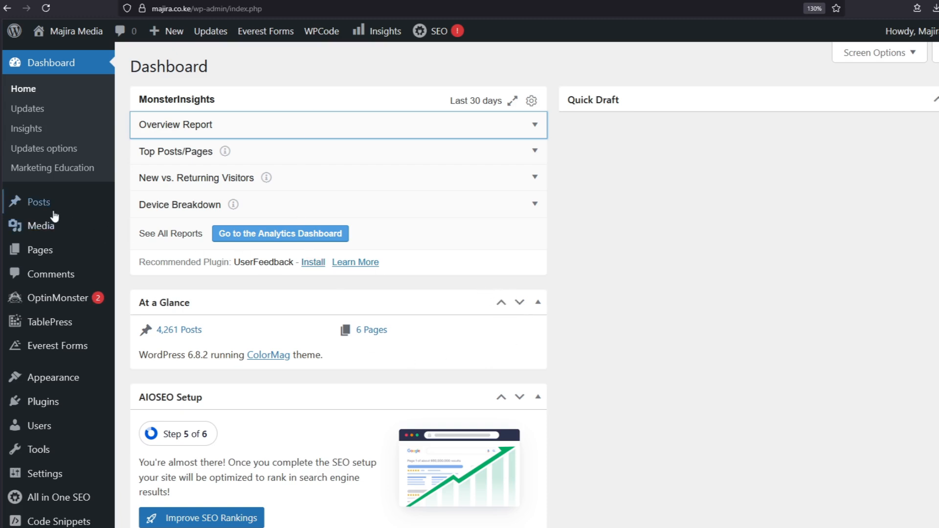
Step: Open the post categories page and look through the list of existing categories
mouse_move(42, 210)
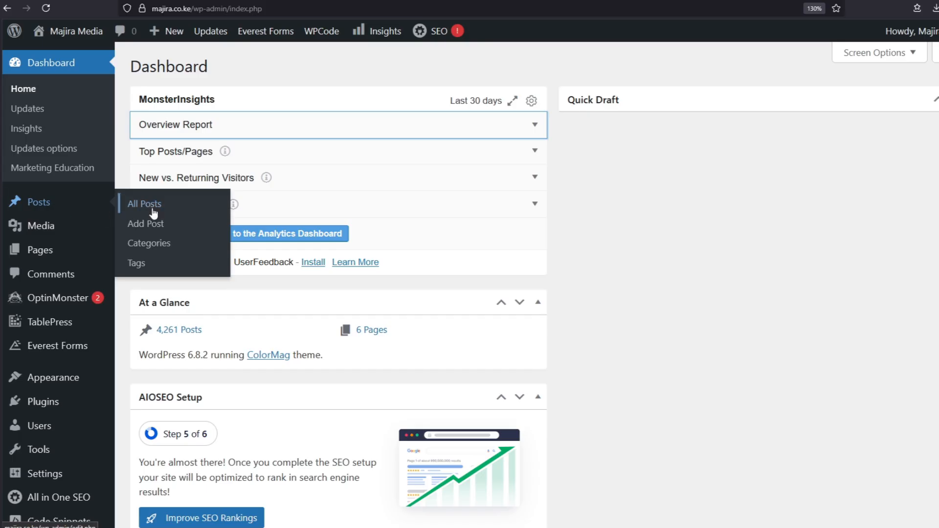
click(158, 244)
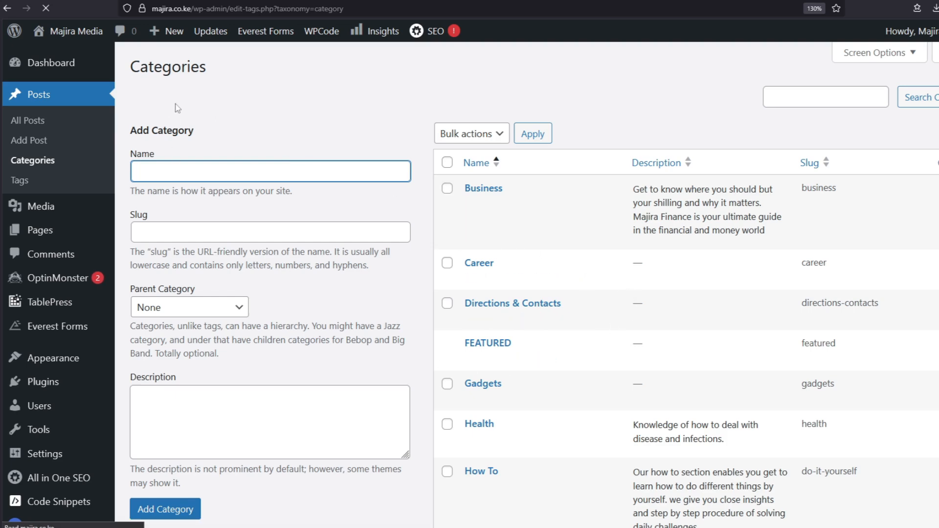
scroll(628, 209, down, 2)
scroll(548, 422, up, 2)
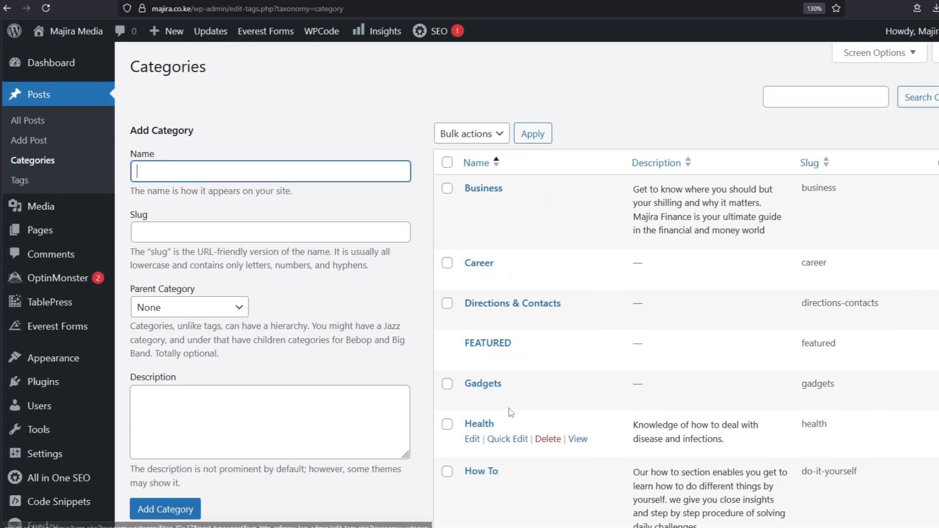
scroll(509, 410, down, 12)
scroll(590, 322, down, 4)
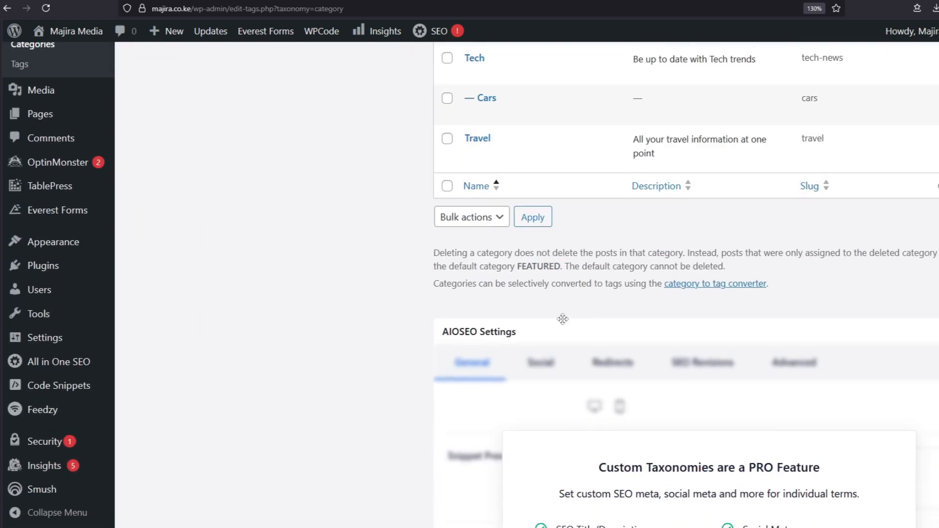
scroll(522, 243, up, 15)
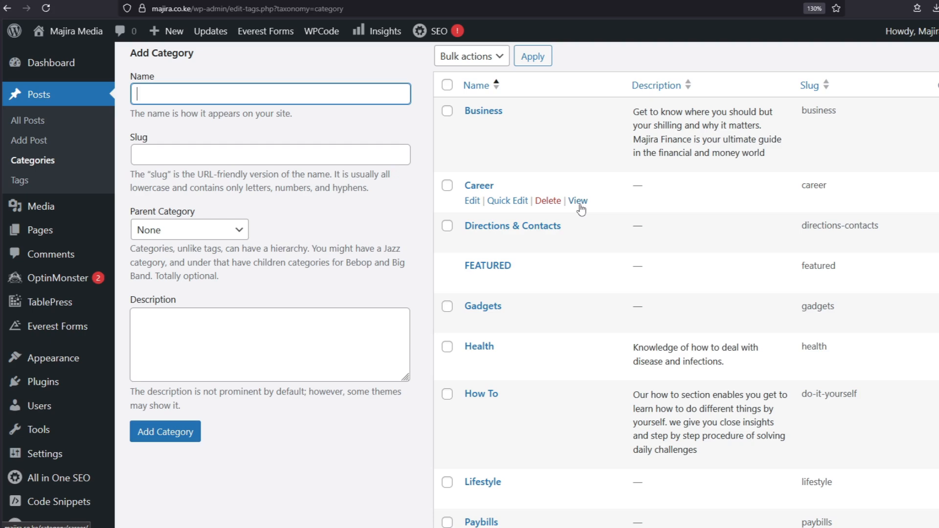
scroll(581, 209, up, 2)
scroll(606, 244, down, 2)
scroll(559, 272, up, 2)
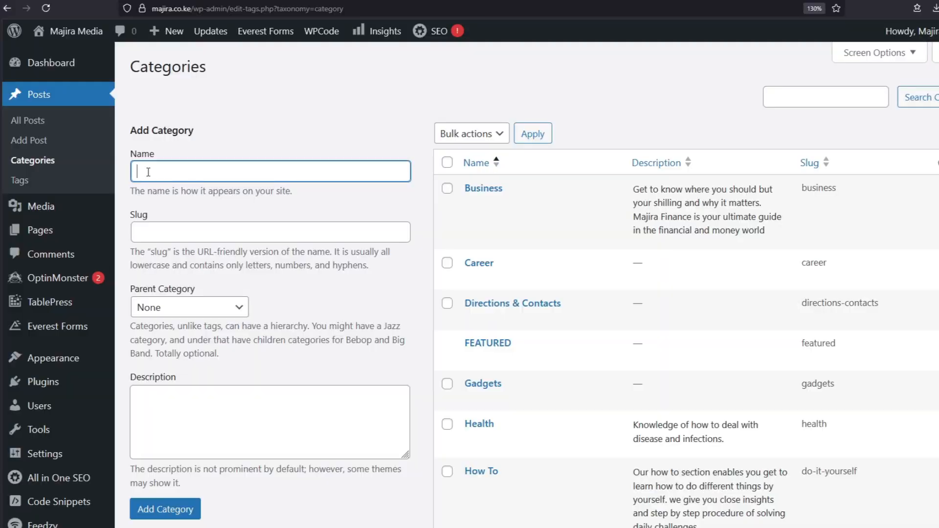
Step: Enter News as the name of the new category
text(News)
scroll(234, 265, down, 5)
scroll(236, 265, up, 5)
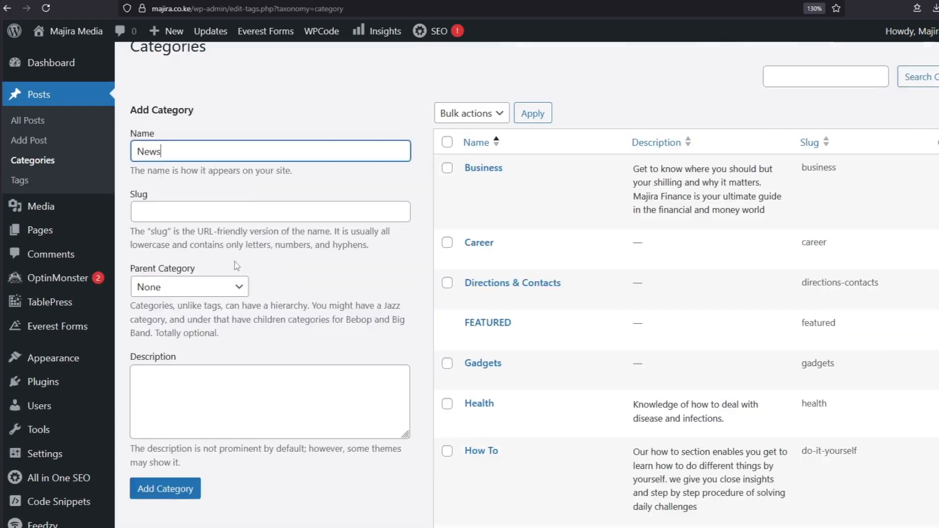
scroll(237, 265, down, 1)
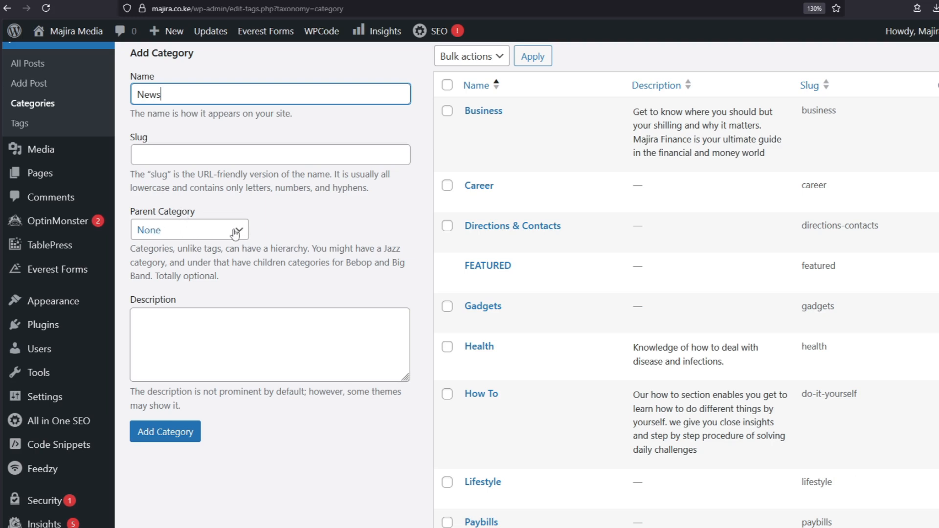
Step: Try Business as the new category's parent and set the parent back to None
click(237, 232)
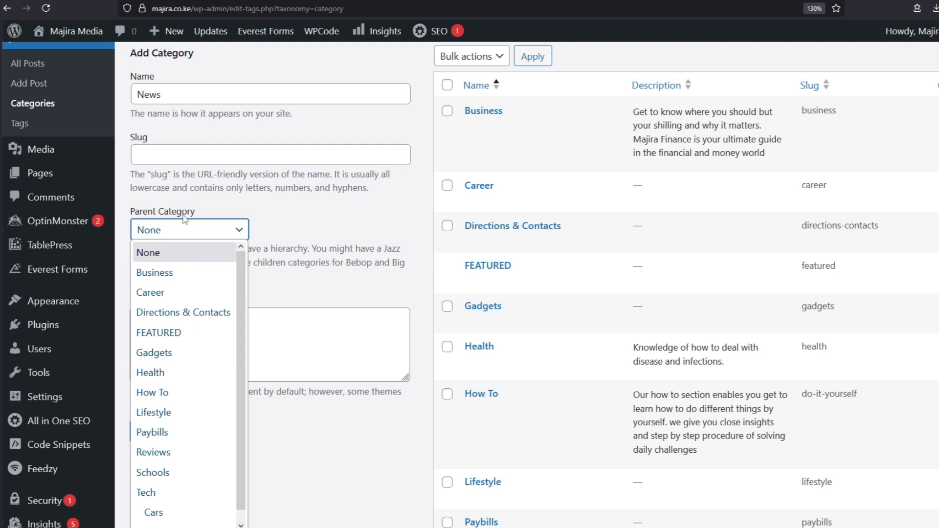
click(162, 272)
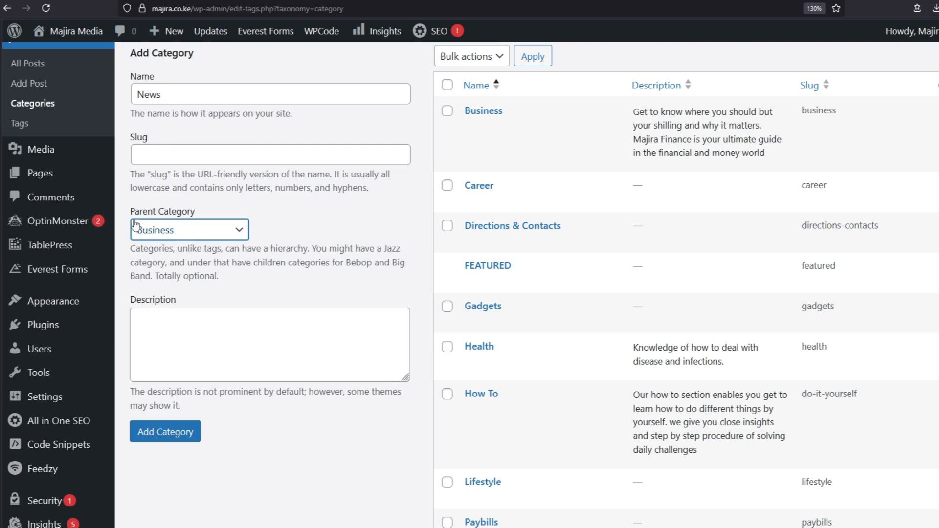
click(239, 230)
click(158, 253)
Step: Add the News category with no parent, leaving its slug and description empty
scroll(176, 259, up, 3)
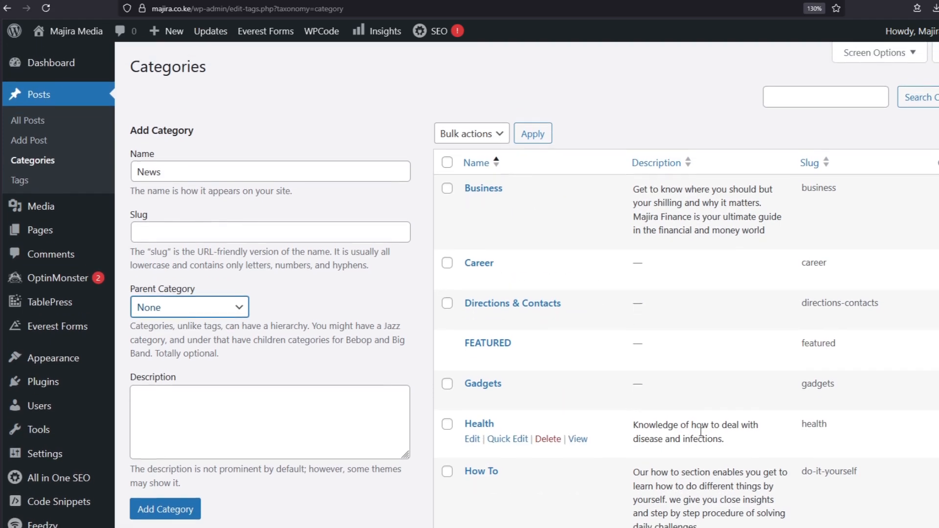
scroll(700, 432, down, 5)
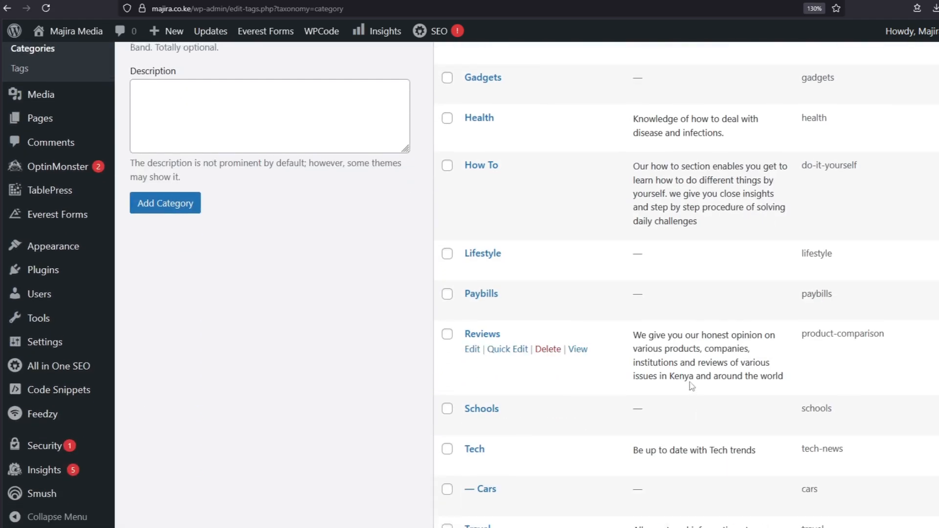
scroll(692, 386, up, 4)
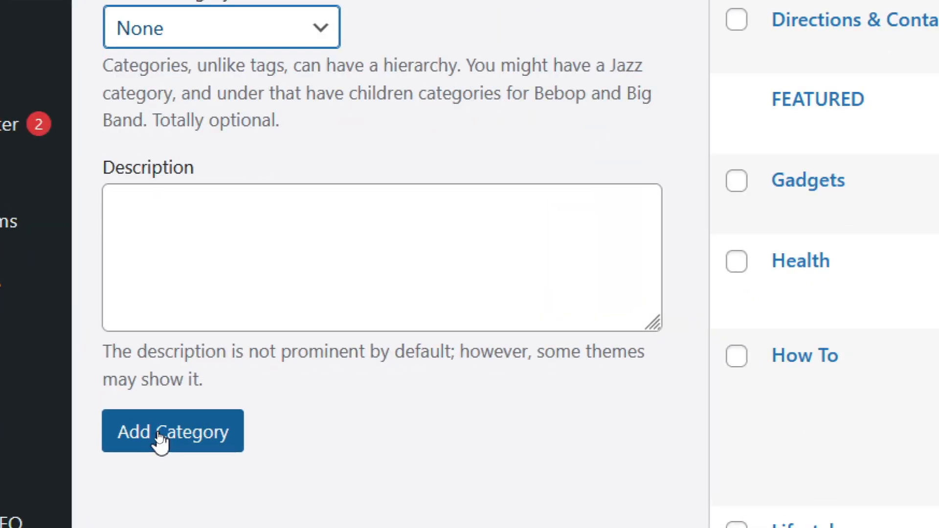
click(163, 434)
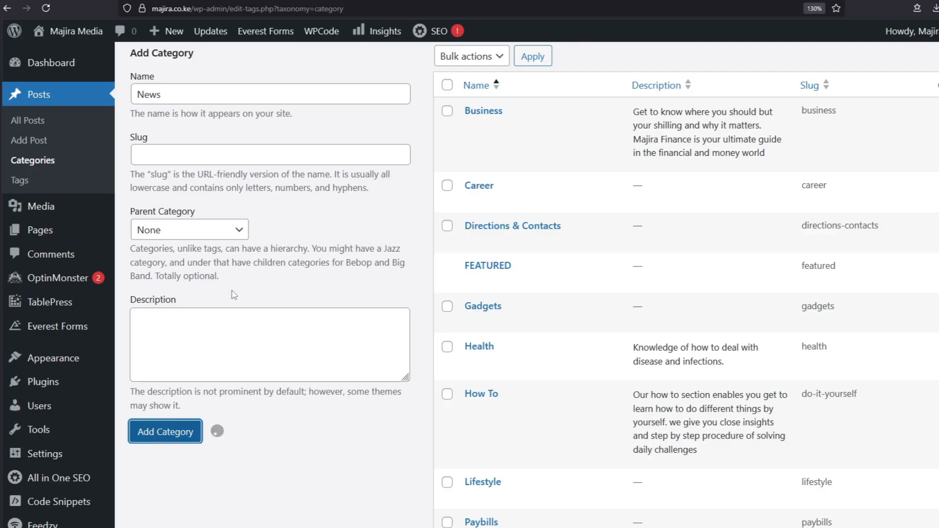
Step: Open a new post and locate the News category in its list of all categories
mouse_move(739, 166)
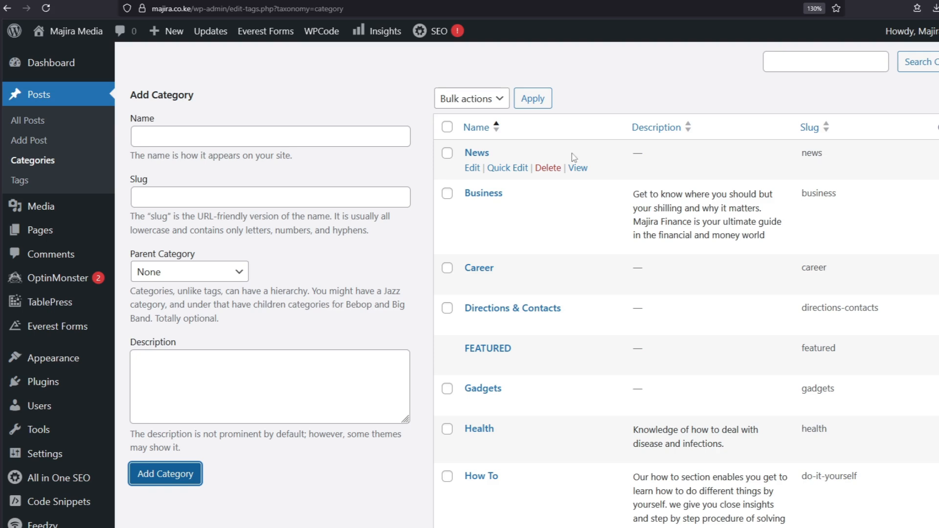
click(481, 156)
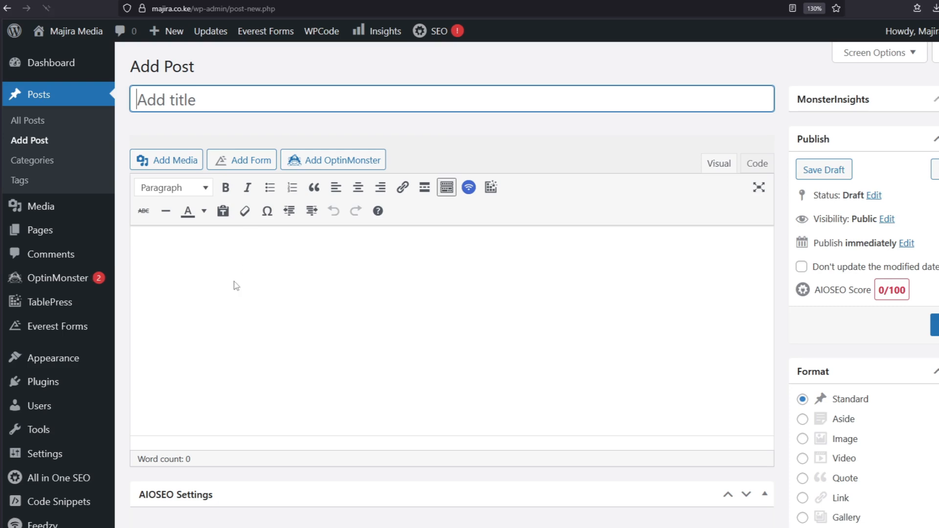
scroll(223, 303, down, 2)
scroll(220, 299, up, 2)
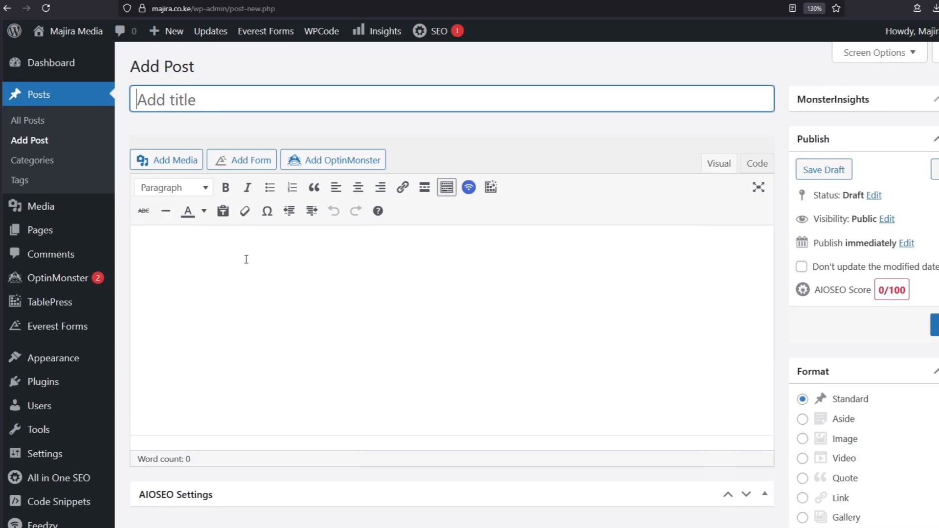
scroll(248, 260, down, 2)
scroll(287, 254, down, 1)
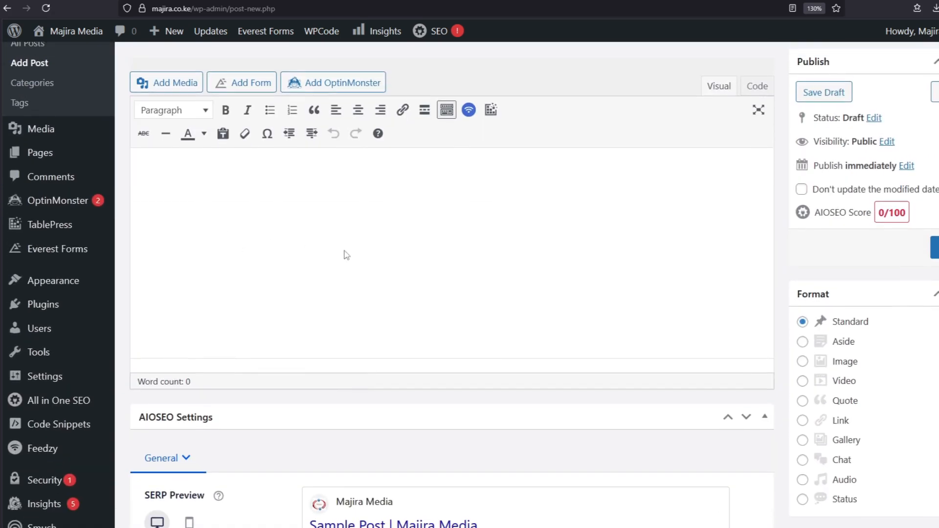
scroll(327, 280, down, 5)
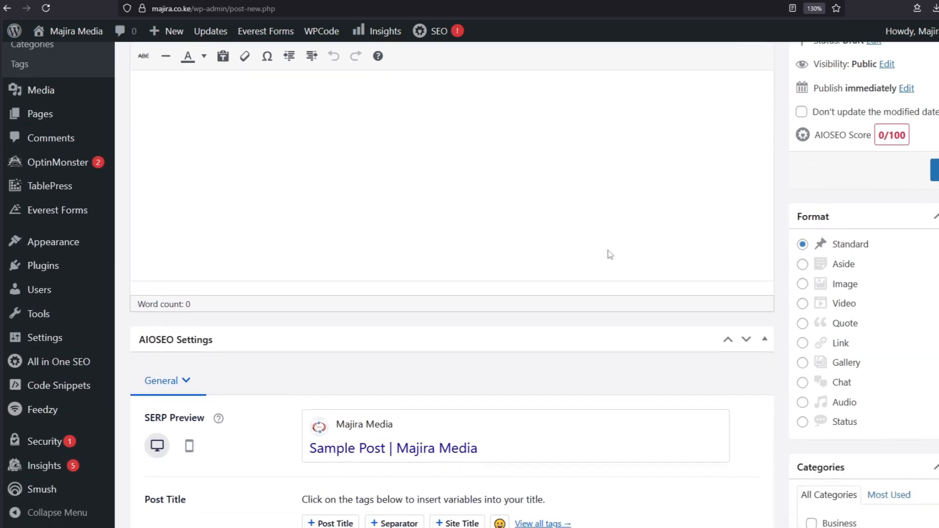
scroll(639, 329, up, 5)
scroll(452, 293, down, 8)
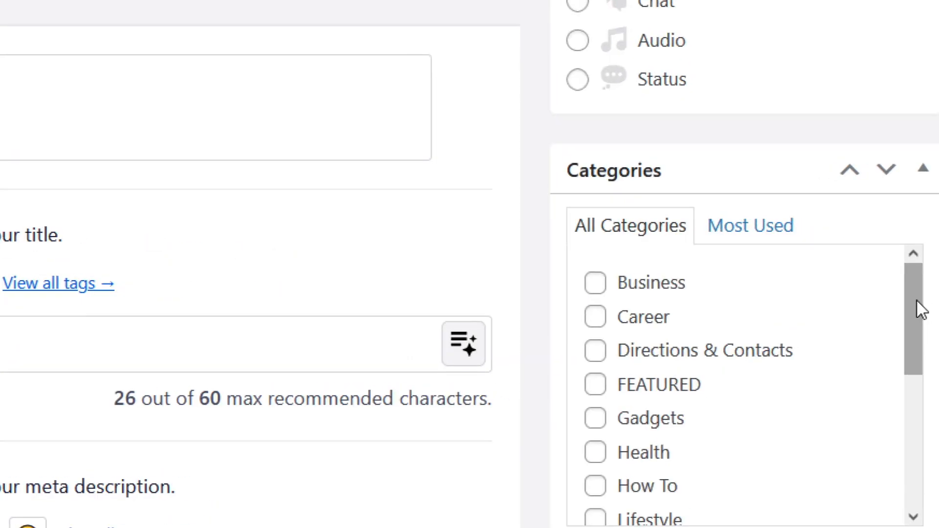
drag(938, 303, 938, 370)
drag(911, 433, 909, 424)
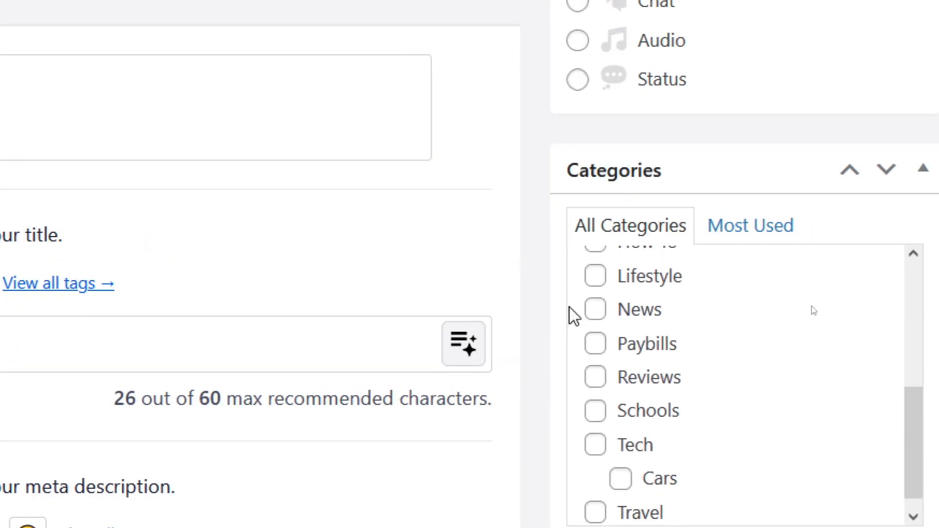